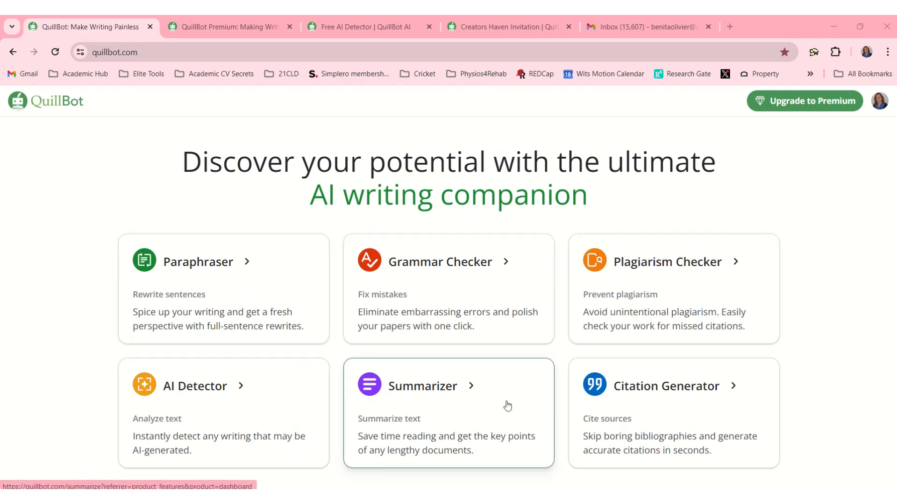
Open QuillBot's Premium plans page in a new tab from the 'Power up with Premium' section
scroll(508, 406, down, 5)
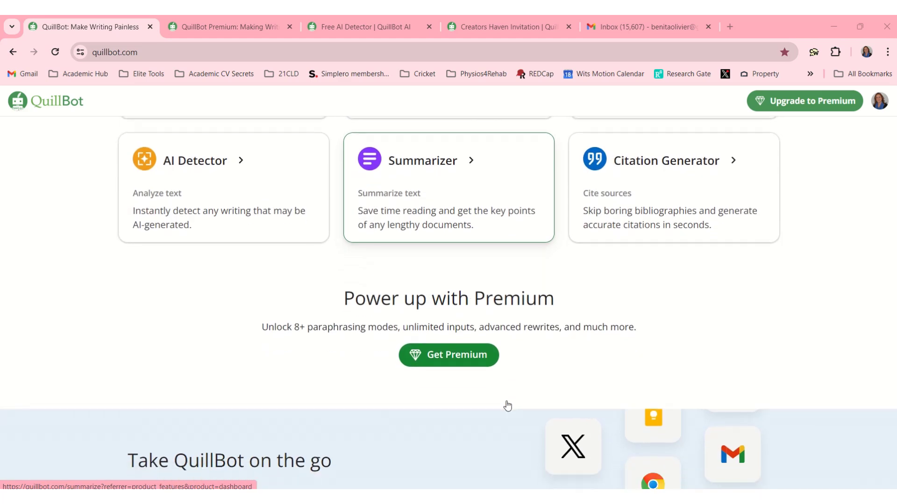
click(453, 356)
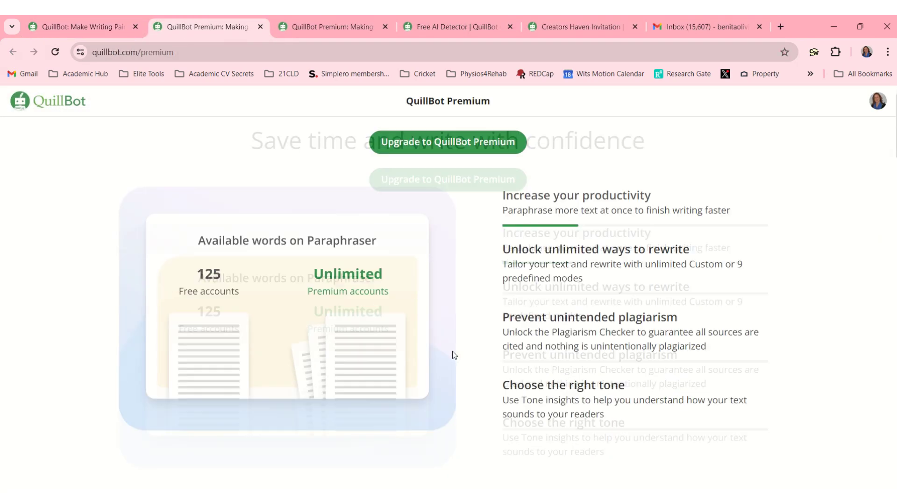
Scroll through the Free-versus-Premium plan comparison on the Premium page
scroll(452, 351, down, 5)
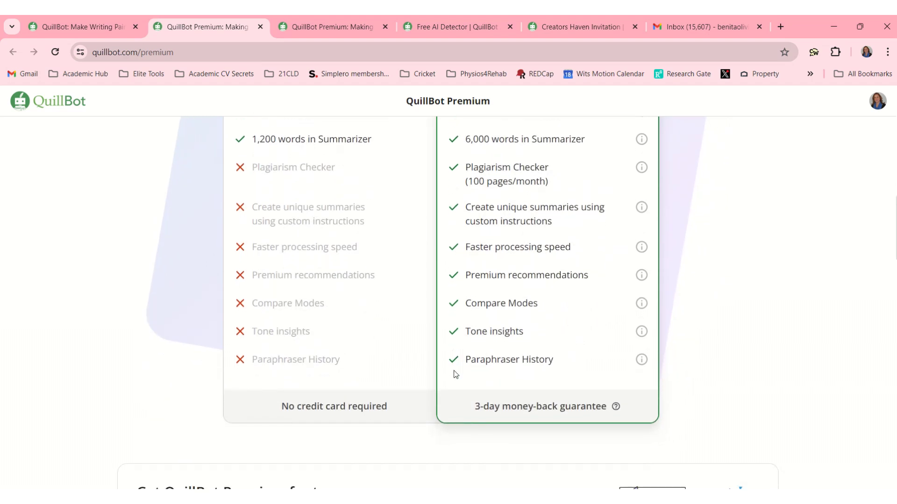
scroll(453, 371, up, 2)
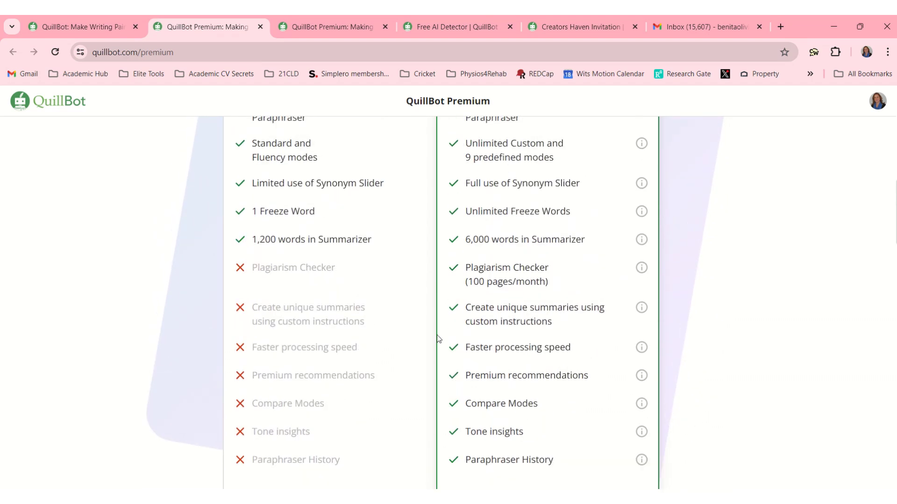
scroll(453, 230, up, 1)
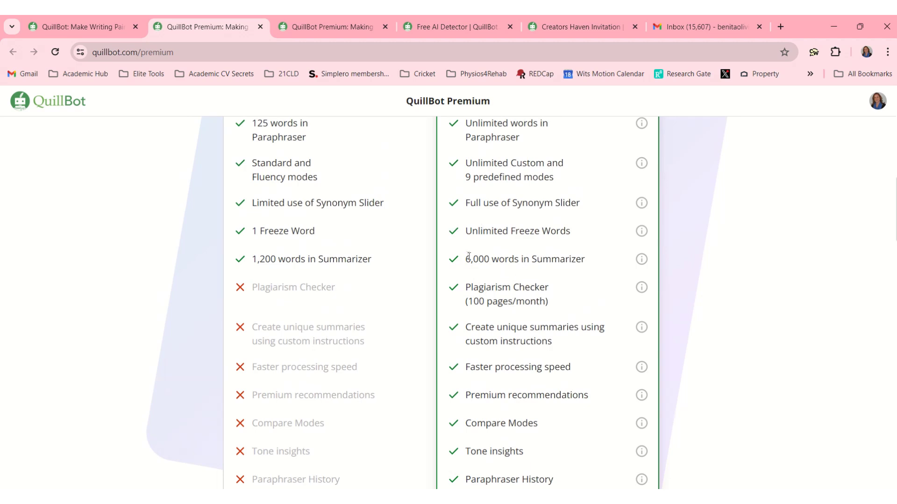
scroll(562, 255, up, 2)
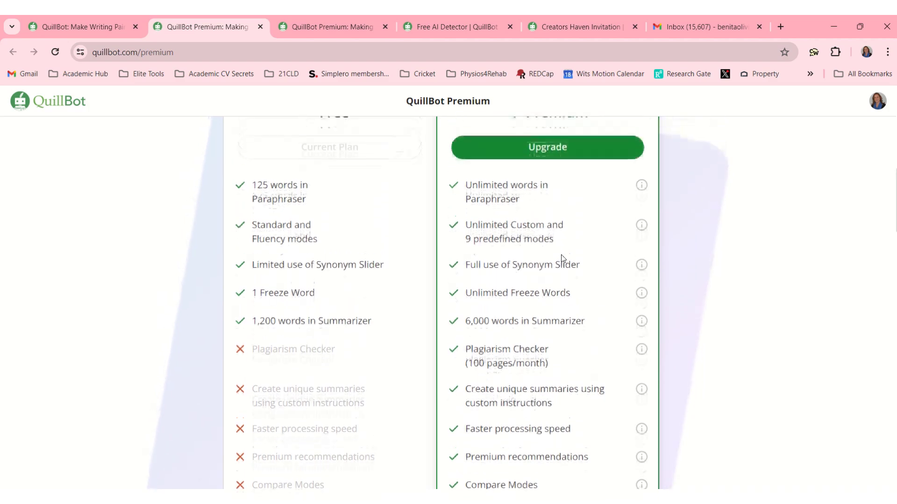
scroll(562, 258, up, 3)
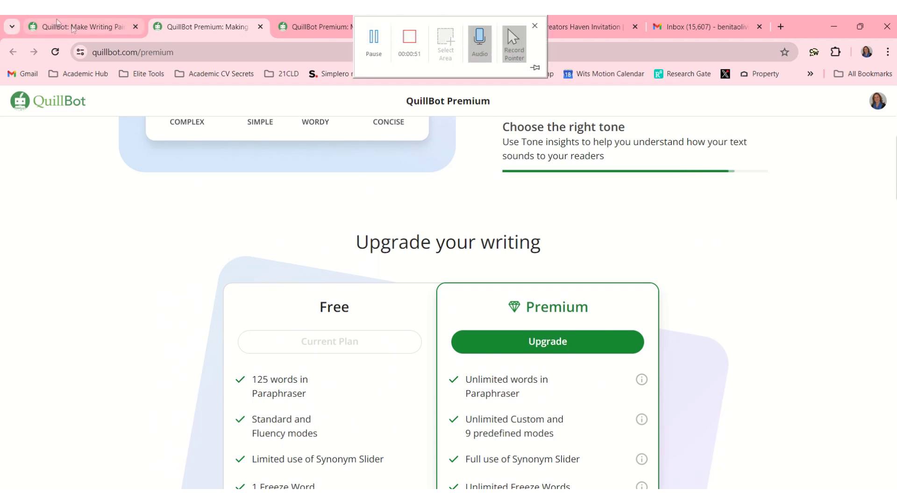
key(ctrl+w)
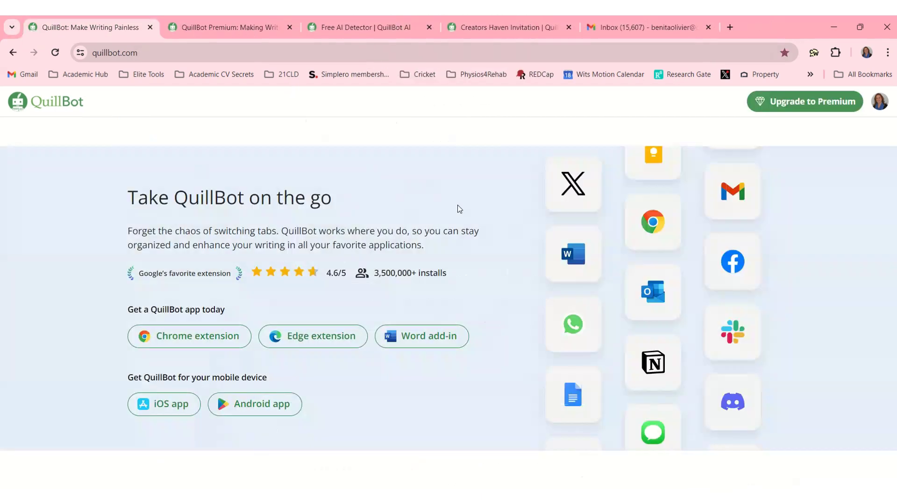
scroll(459, 209, up, 5)
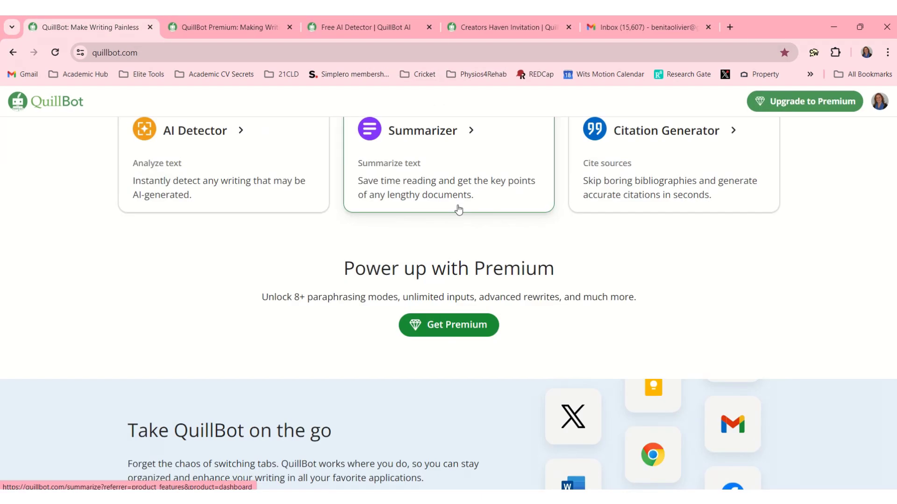
scroll(458, 209, down, 5)
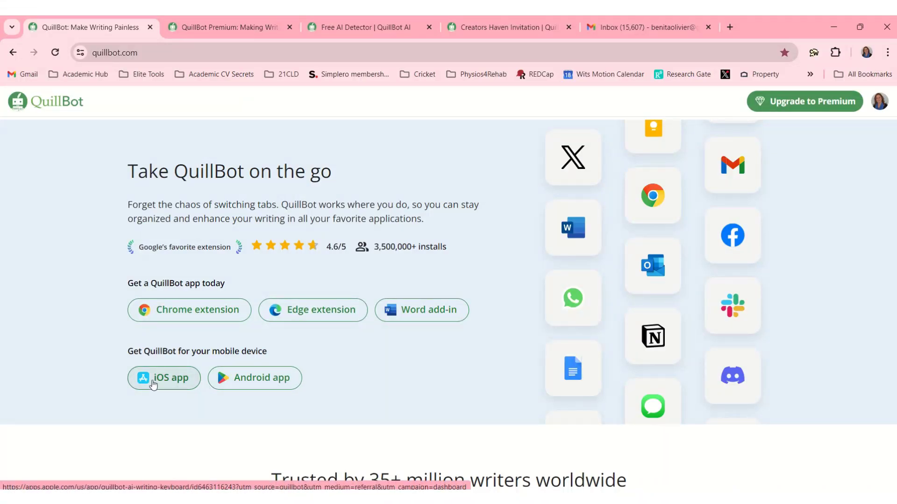
scroll(153, 384, down, 8)
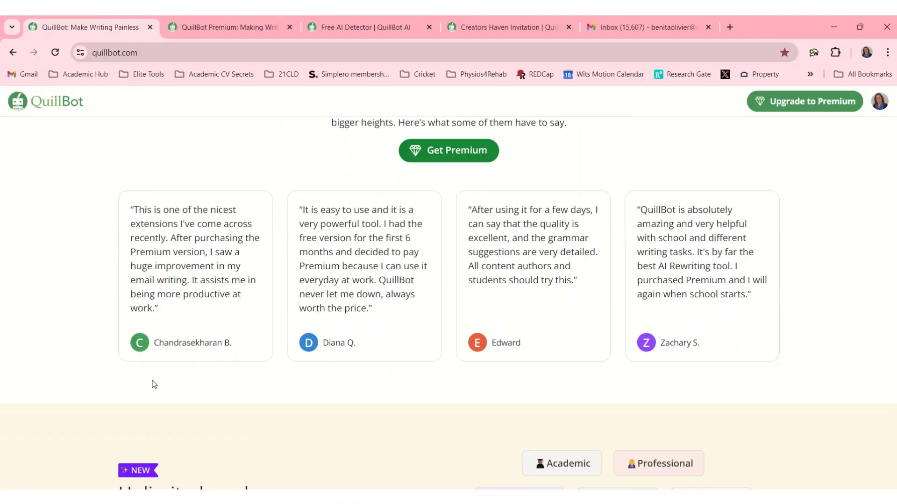
scroll(154, 385, down, 9)
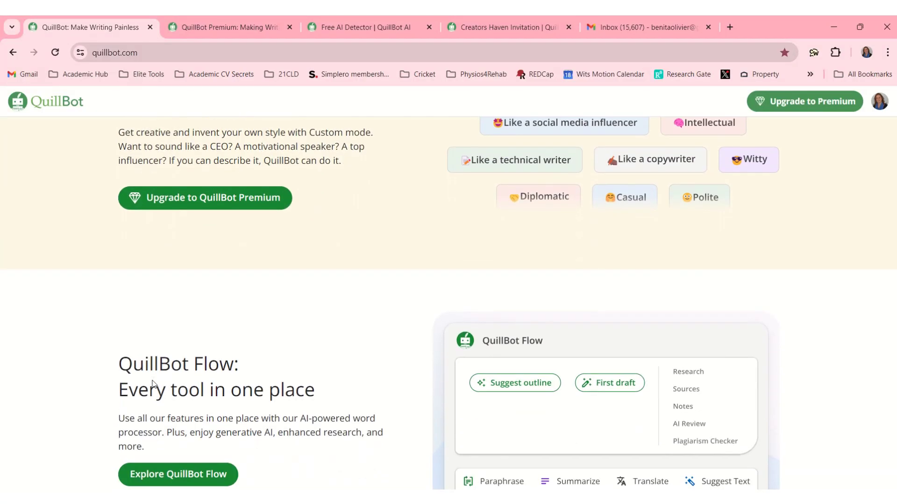
scroll(153, 384, down, 3)
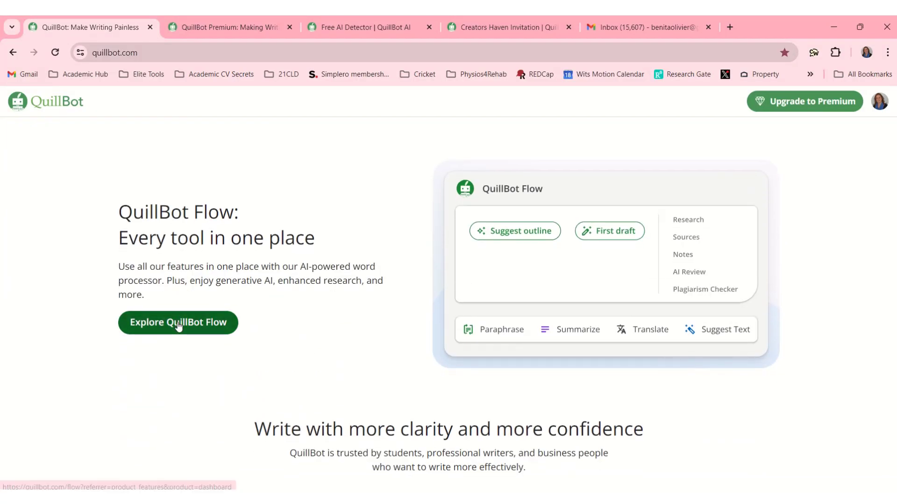
click(178, 324)
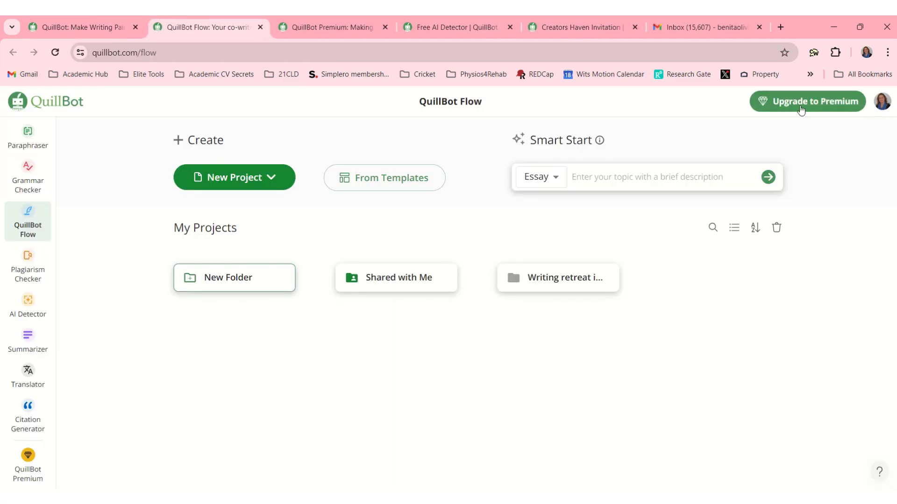
Open the Paraphraser, try the Fluency and Natural modes, then go back to Standard mode
click(262, 177)
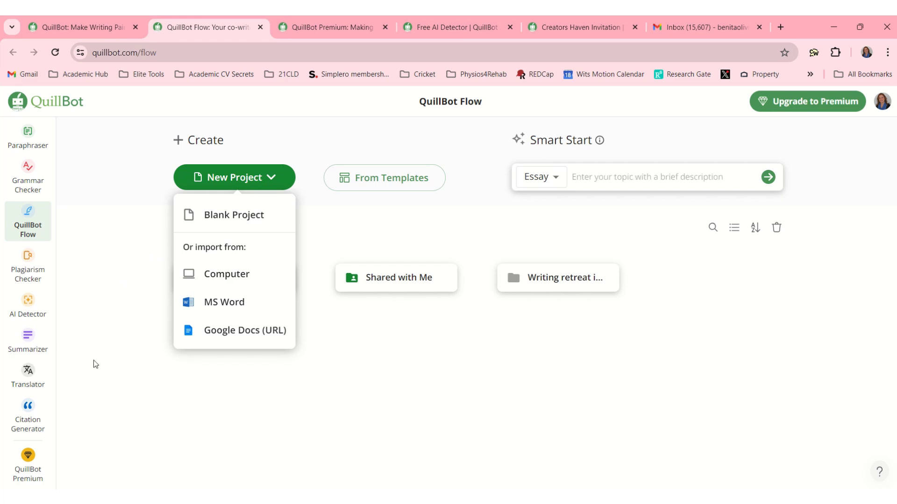
click(24, 146)
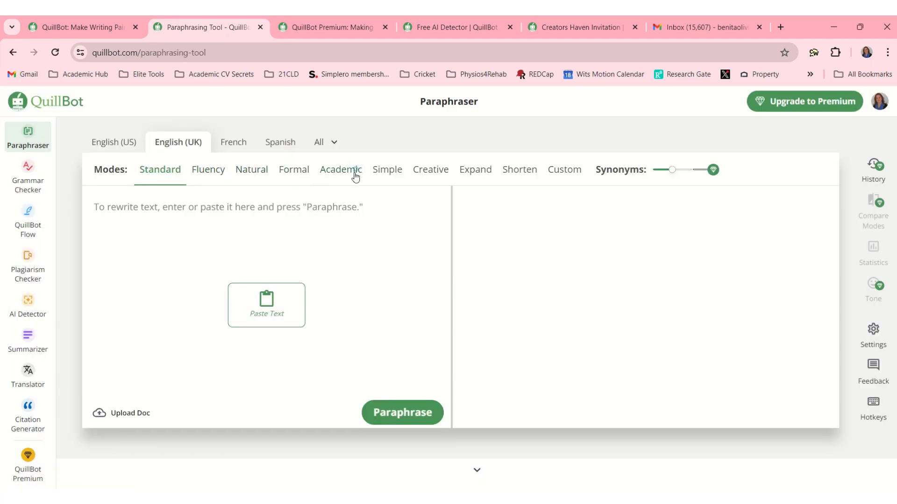
click(211, 176)
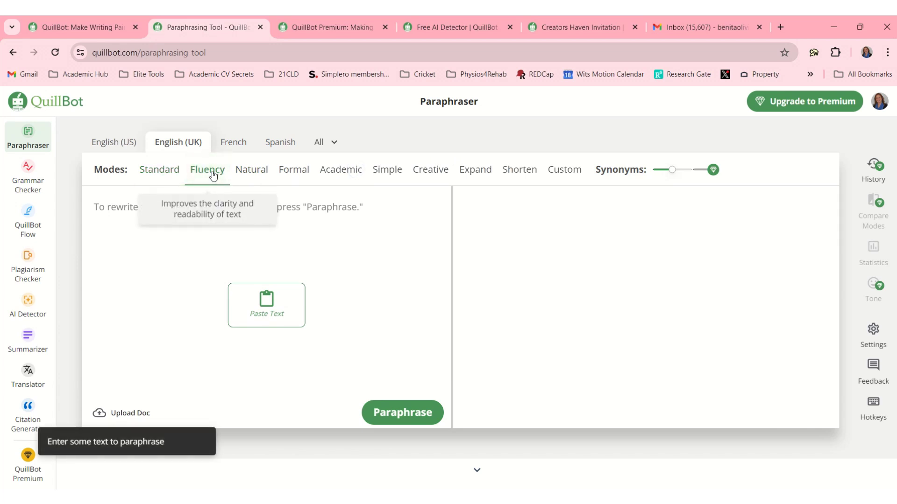
click(258, 171)
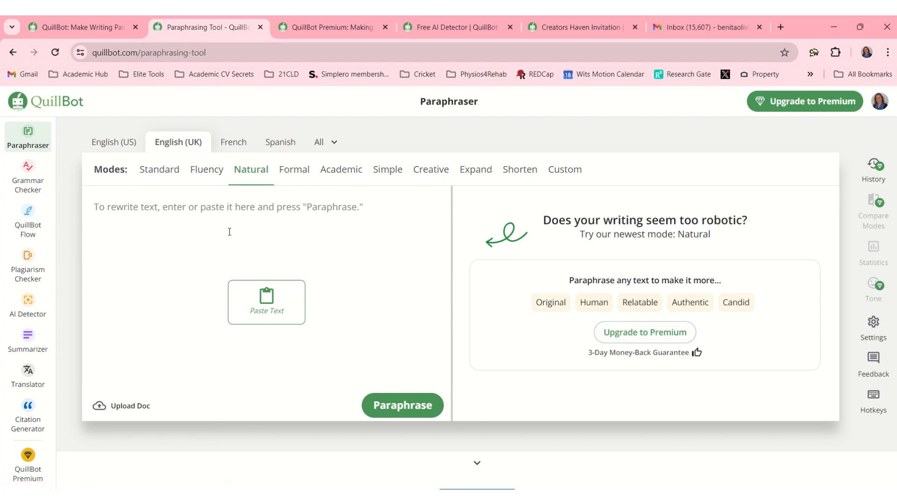
click(147, 170)
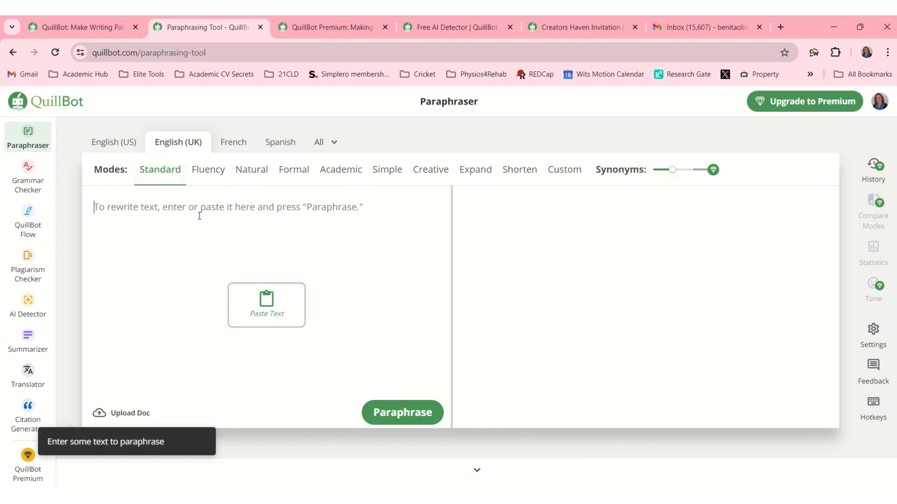
Paraphrase the pasted invitation paragraph, then bring up the Grammar Checker
text(Please put the date of our forthcoming quarterly writing retreat, Creators' Haven, for members of the Research Masterminds Success Academy on your calendars. Allocate a specific period of time, spanning several concentrated hours or an entire day, to fully engage in the process of creating knowledge. Make the required preparations and choose the project you wish to work on. Start by participating in our goal-setting workshops on May 27, 28, and 29 at 8:00 AM SAST / 7:00 BST. After that, work on your project in the comfort of your own home. The goal-setting video on the Creators' Haven page is really helpful if you are unable to attend in person.)
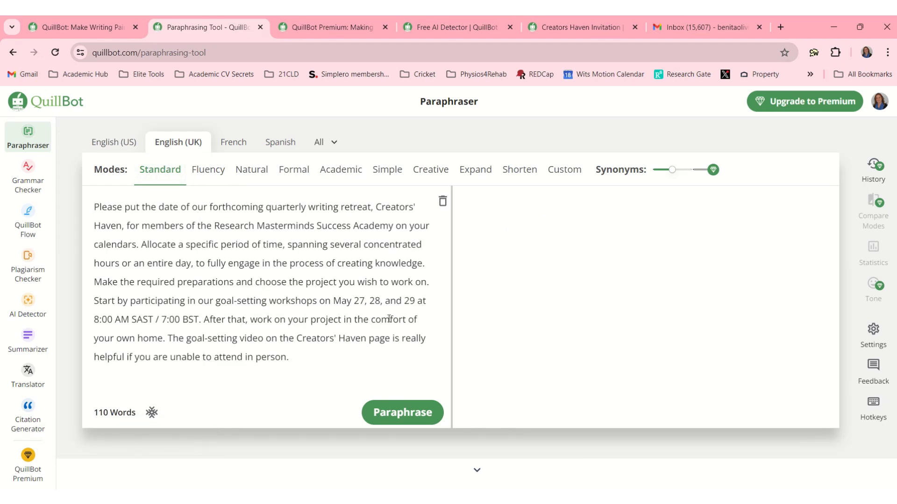
click(410, 417)
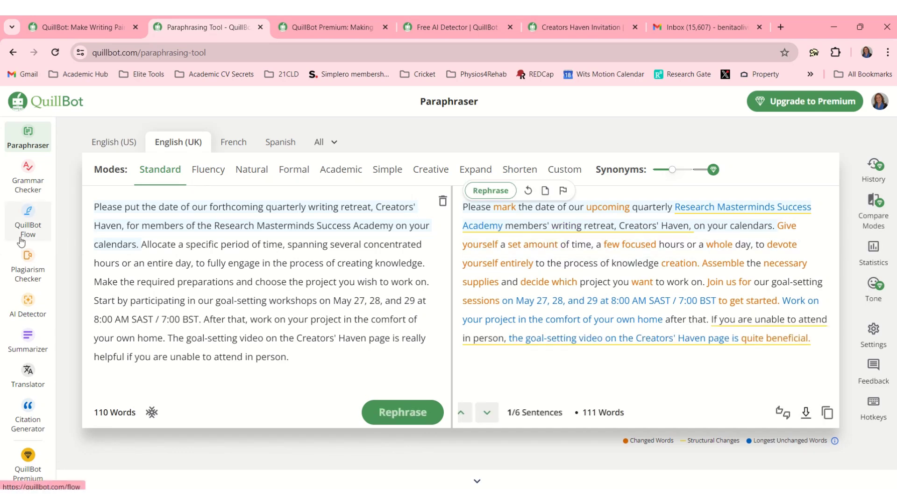
click(28, 186)
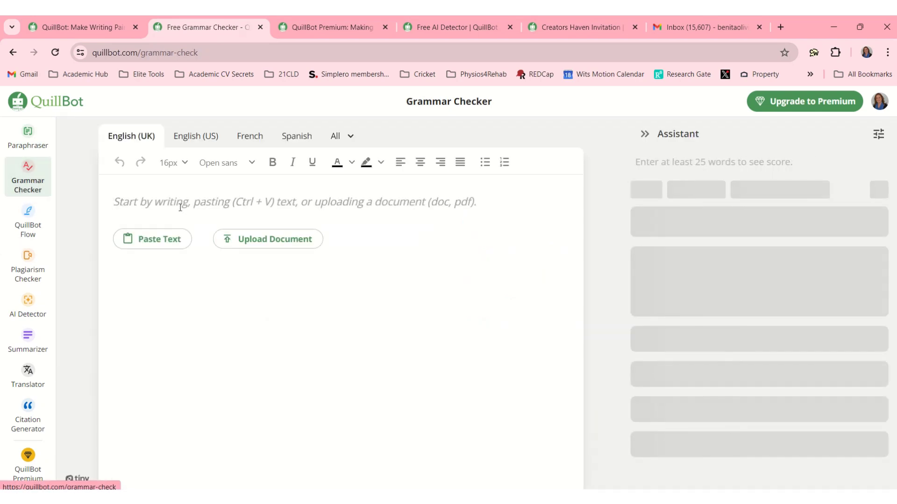
Grammar-check the pasted invitation (95/100, three issues), then go back to QuillBot Flow
text(Please put the date of our forthcoming quarterly writing retreat, Creators' Haven, for members of the Research Masterminds Success Academy on your calendars. Allocate a specific period of time, spanning several concentrated hours or an entire day, to fully engage in the process of creating knowledge. Make the required preparations and choose the project you wish to work on. Start by participating in our goal-setting workshops on May 27, 28, and 29 at 8:00 AM SAST / 7:00 BST. After that, work on your project in the comfort of your own home. The goal-setting video on the Creators' Haven page is really helpful if you are unable to attend in person.)
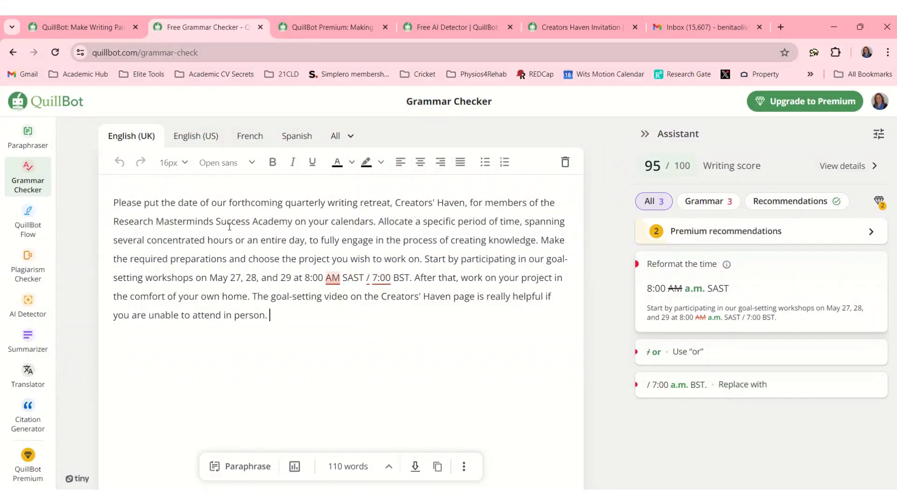
click(26, 228)
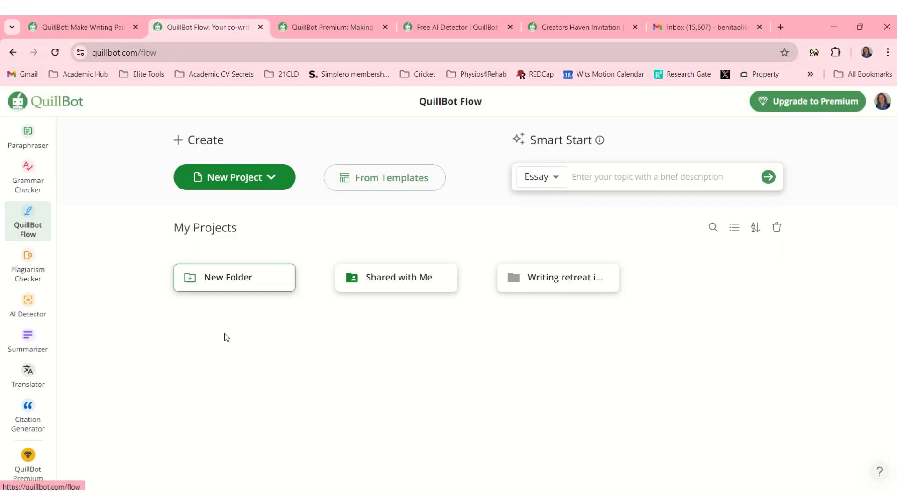
Open the Writing retreat invitations folder, then move through Plagiarism Checker to the AI Detector
click(549, 279)
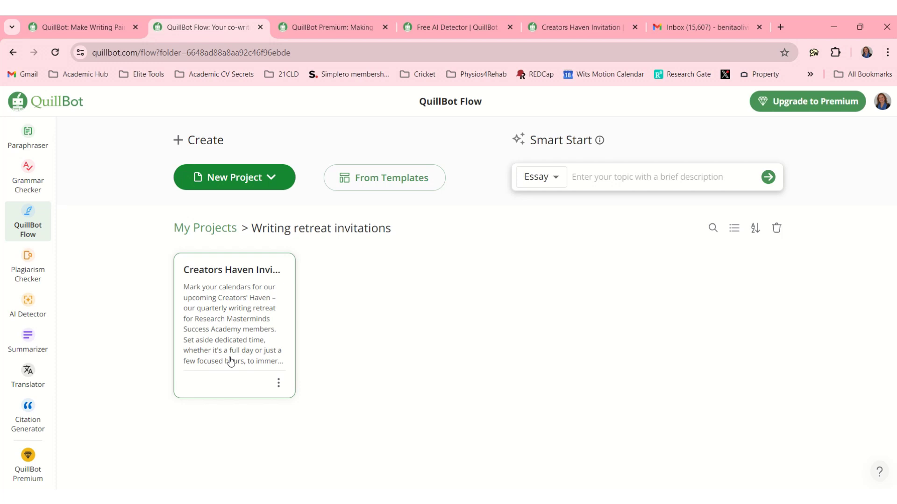
click(26, 266)
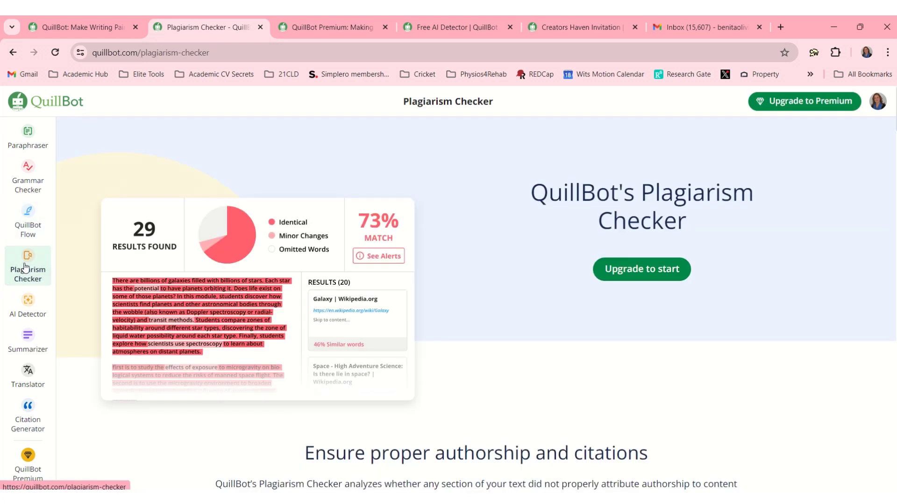
click(28, 306)
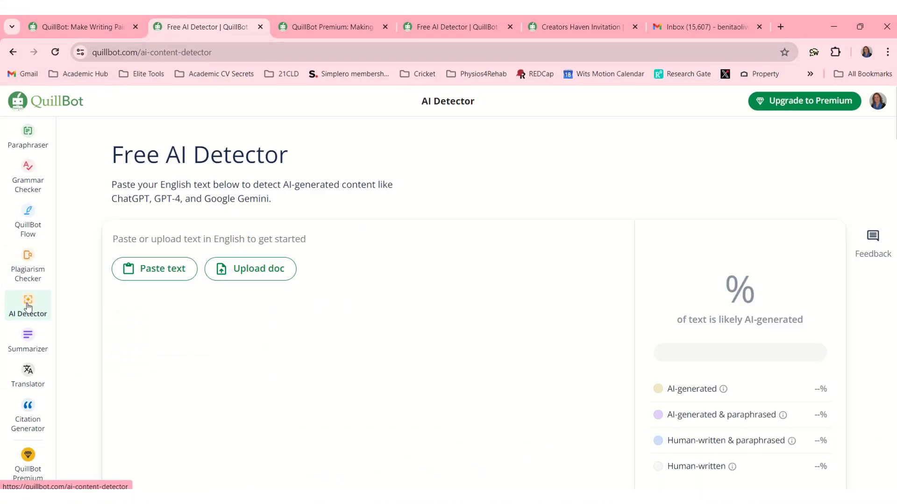
Run the pasted invitation through the AI Detector for a 0% AI result, then open the Summarizer
click(200, 233)
text(Please mark the date of our upcoming quarterly Research Masterminds Success Academy members' writing retreat, Creators' Haven, on your calendars. Give yourself a set amount of time, a few focused hours or a whole day, to devote yourself entirely to the process of knowledge creation. Assemble the necessary supplies and decide which project you want to work on. Join us for our goal-setting sessions on May 27, 28, and 29 at 8:00 AM SAST / 7:00 BST to get started. Work on your project in the comfort of your own home after that. If you are unable to attend in person, the goal-setting video on the Creators' Haven page is quite beneficial.)
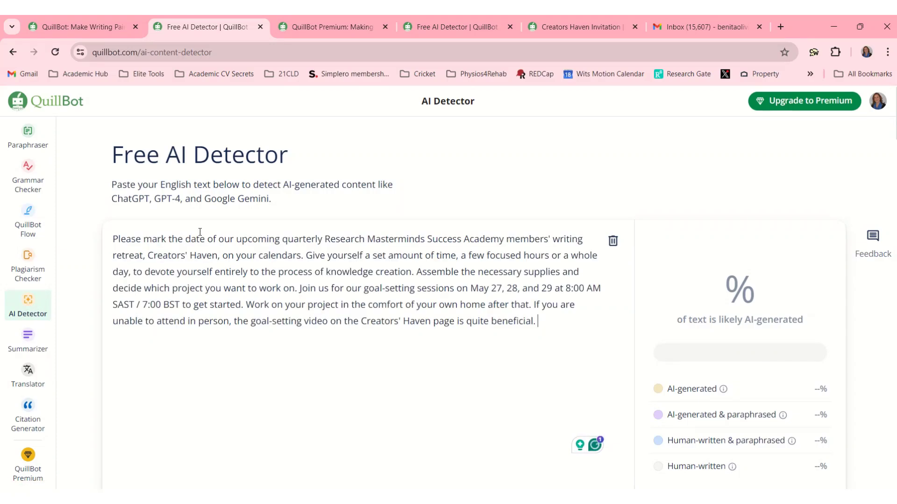
scroll(372, 340, down, 3)
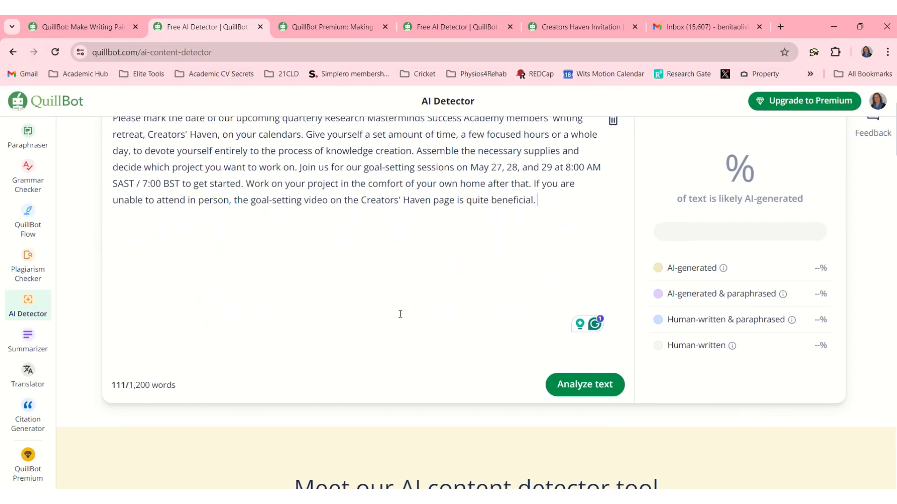
click(583, 386)
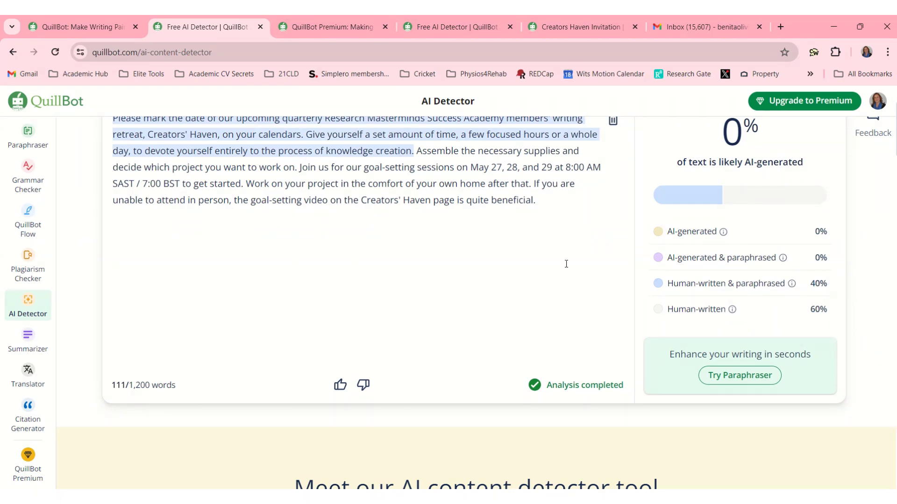
scroll(566, 264, up, 3)
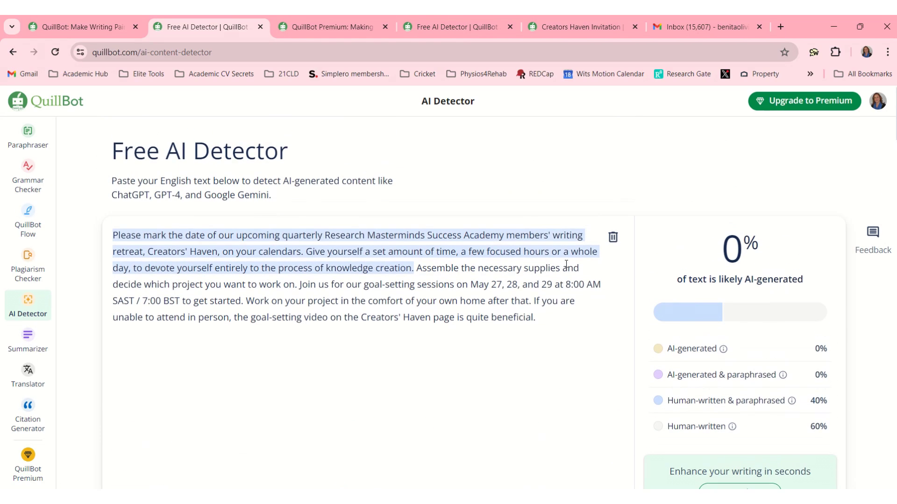
click(28, 340)
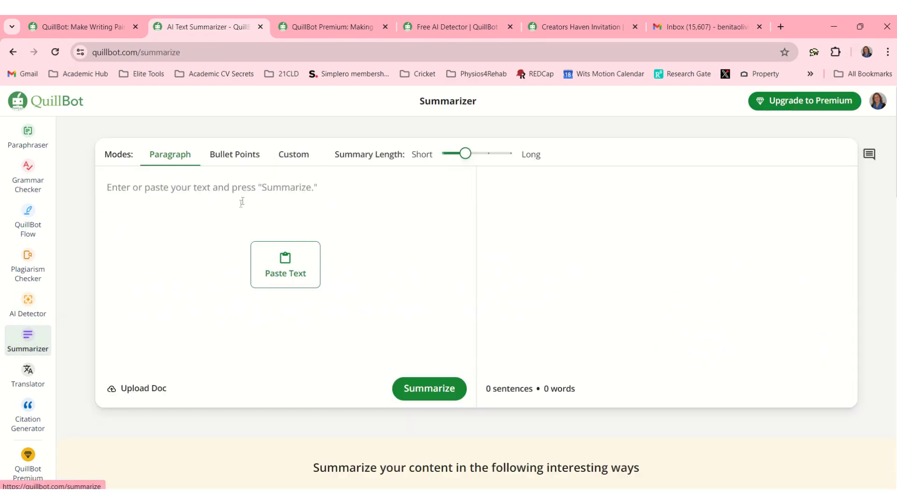
Summarize the pasted invitation into a two-sentence, 42-word paragraph
text(Please mark the date of our upcoming quarterly Research Masterminds Success Academy members' writing retreat, Creators' Haven, on your calendars. Give yourself a set amount of time, a few focused hours or a whole day, to devote yourself entirely to the process of knowledge creation. Assemble the necessary supplies and decide which project you want to work on. Join us for our goal-setting sessions on May 27, 28, and 29 at 8:00 AM SAST / 7:00 BST to get started. Work on your project in the comfort of your own home after that. If you are unable to attend in person, the goal-setting video on the Creators' Haven page is quite beneficial.)
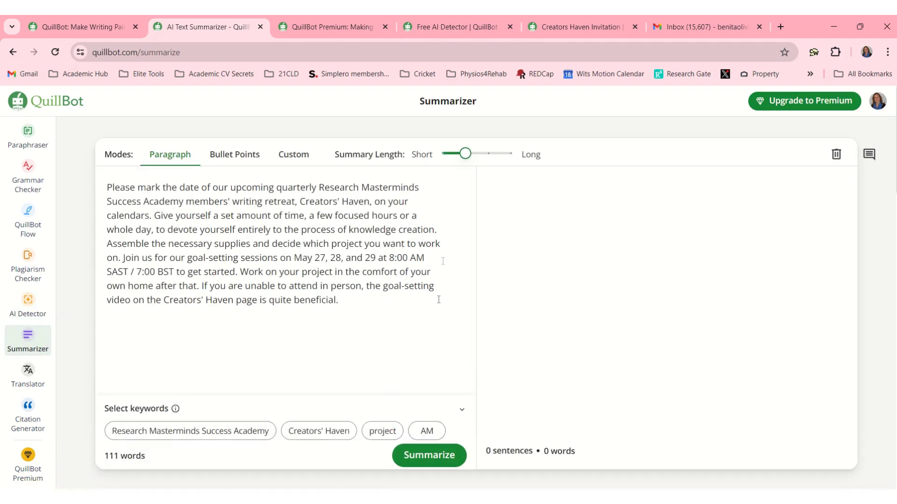
click(432, 454)
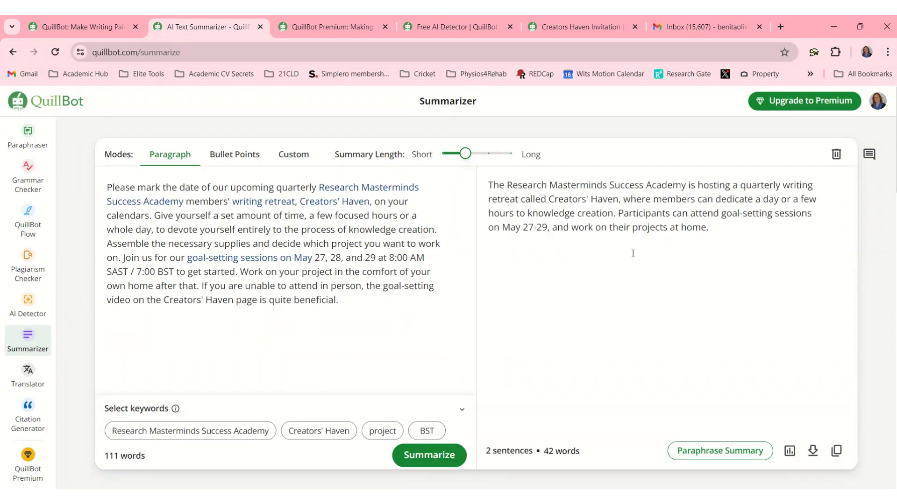
Translate the pasted invitation from English into Italian in the Translator
click(28, 373)
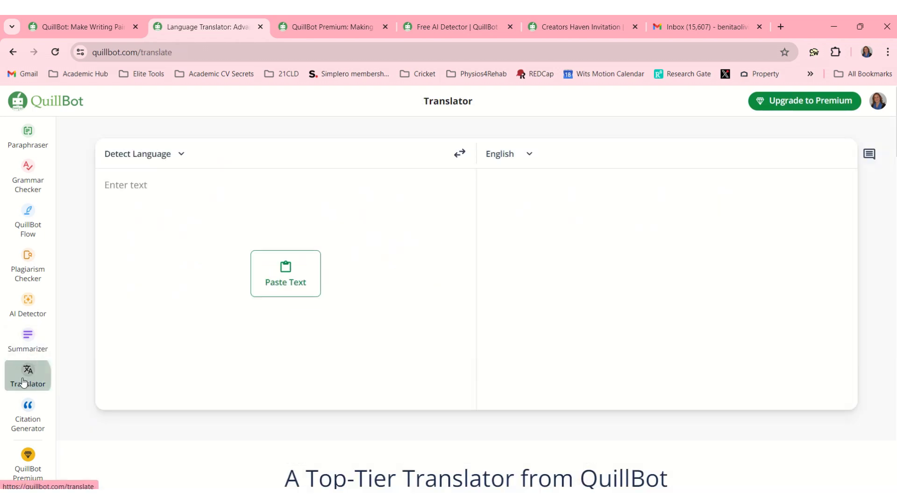
text(Please mark the date of our upcoming quarterly Research Masterminds Success Academy members' writing retreat, Creators' Haven, on your calendars. Give yourself a set amount of time, a few focused hours or a whole day, to devote yourself entirely to the process of knowledge creation. Assemble the necessary supplies and decide which project you want to work on. Join us for our goal-setting sessions on May 27, 28, and 29 at 8:00 AM SAST / 7:00 BST to get started. Work on your project in the comfort of your own home after that. If you are unable to attend in person, the goal-setting video on the Creators' Haven page is quite beneficial.)
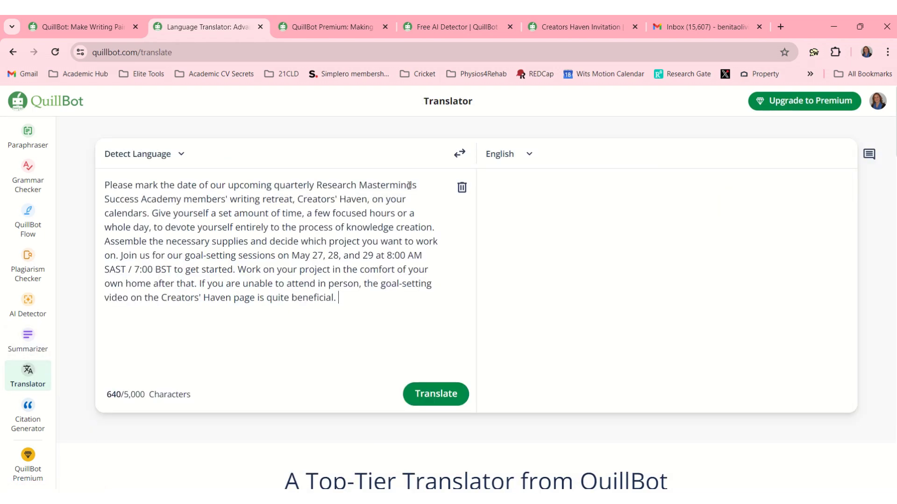
click(530, 154)
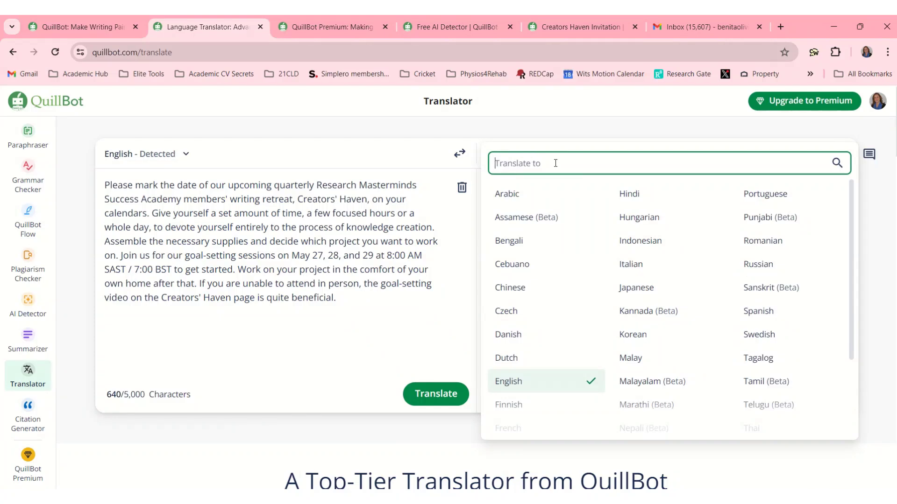
click(631, 265)
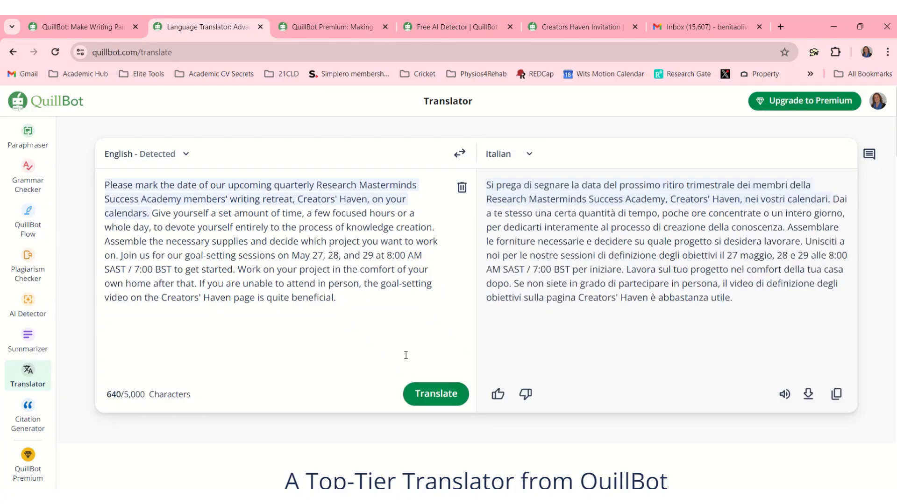
click(41, 427)
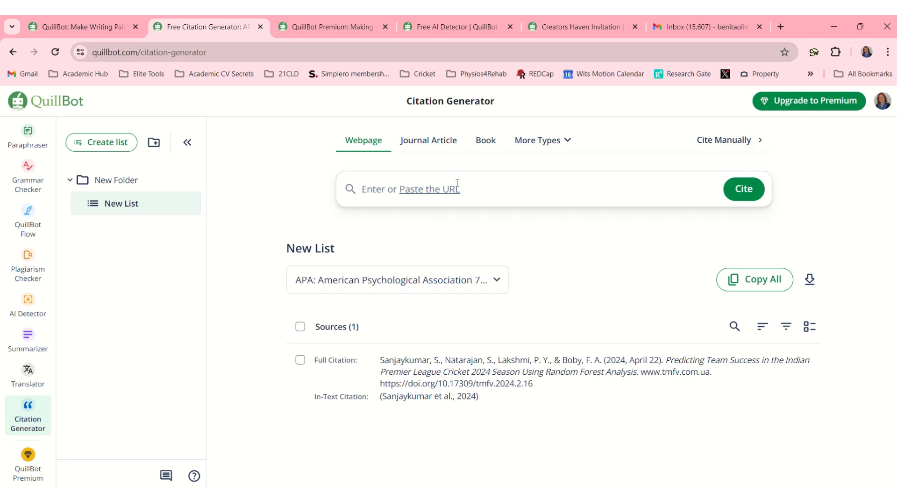
Copy the full citation of the saved Predicting Team Success article, then switch to journal-article citing
click(494, 189)
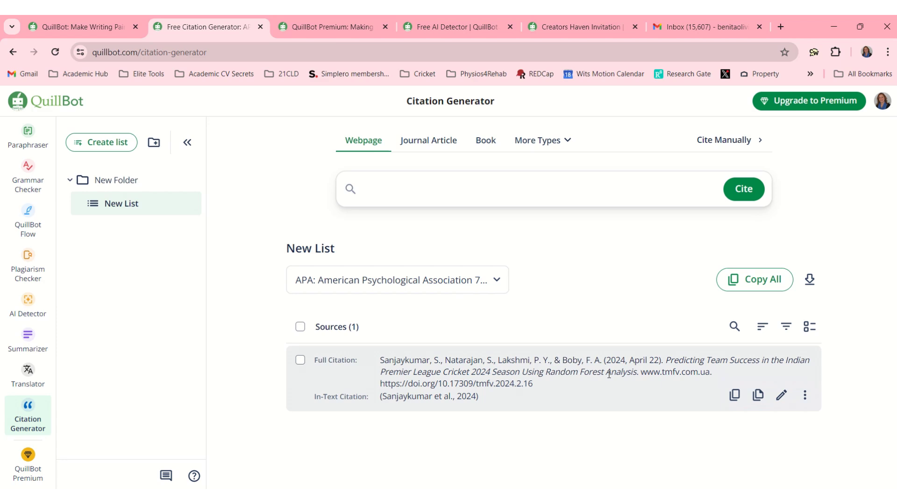
click(733, 396)
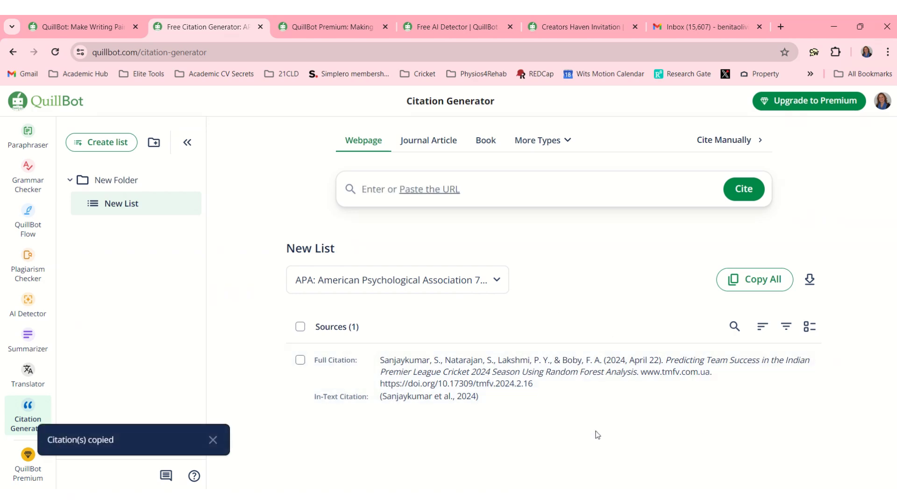
click(411, 140)
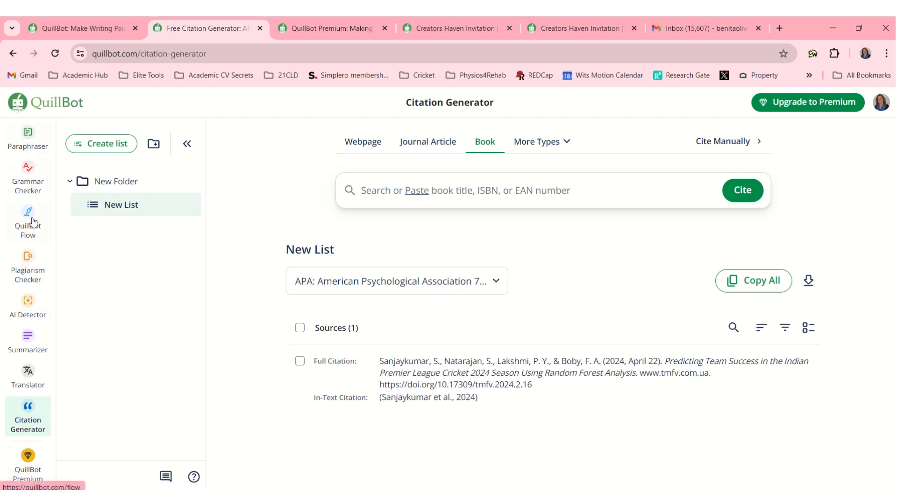
Open the Creators Haven Invitation document from the Writing retreat invitations folder and go to its end
click(32, 236)
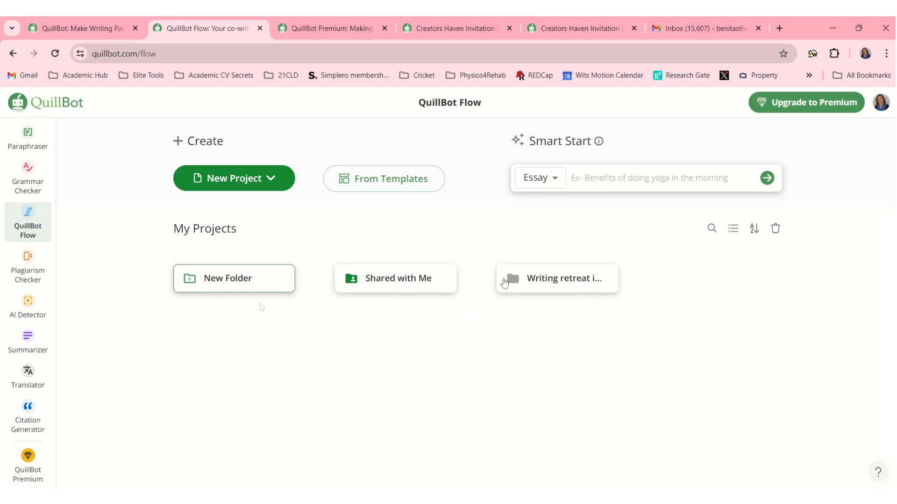
click(252, 178)
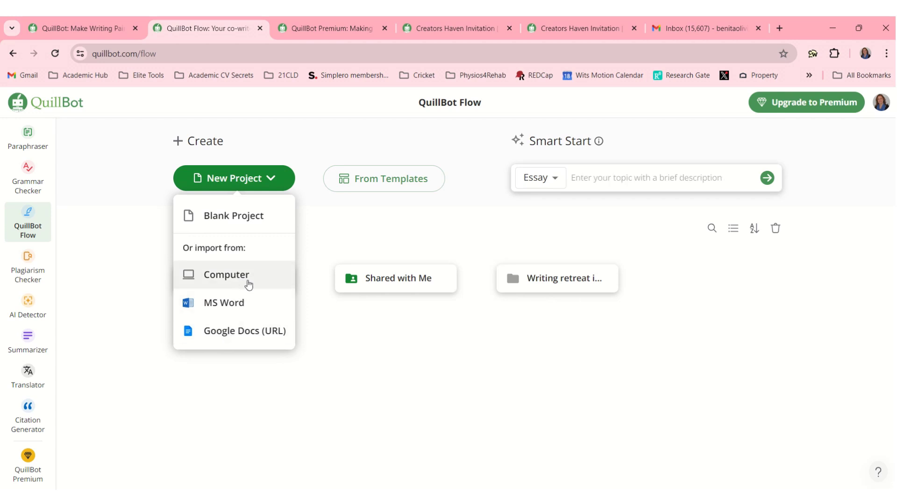
click(535, 279)
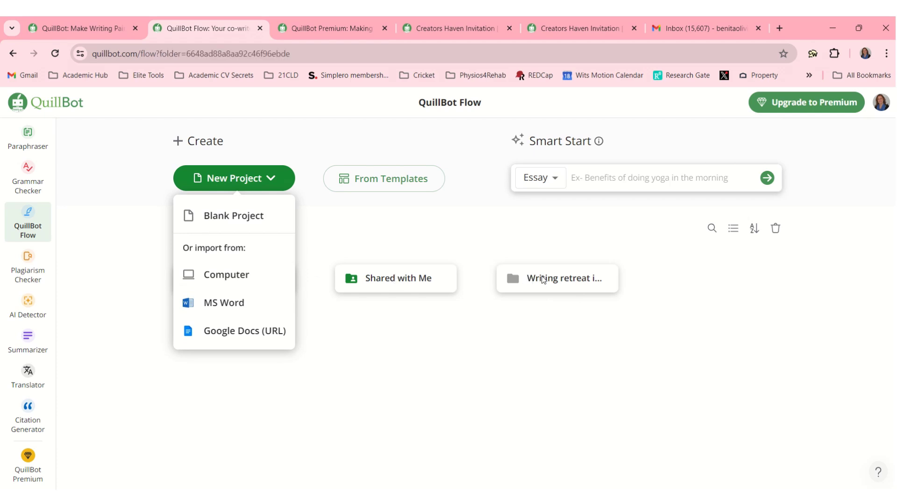
click(236, 317)
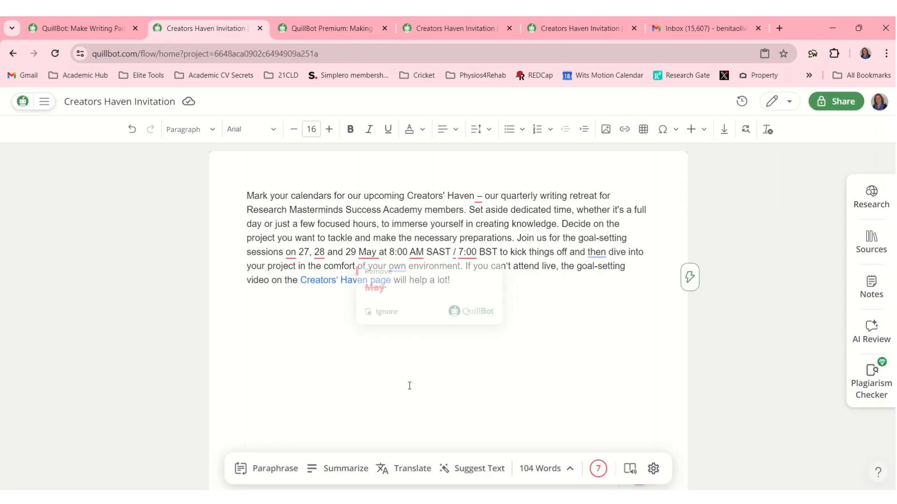
click(417, 384)
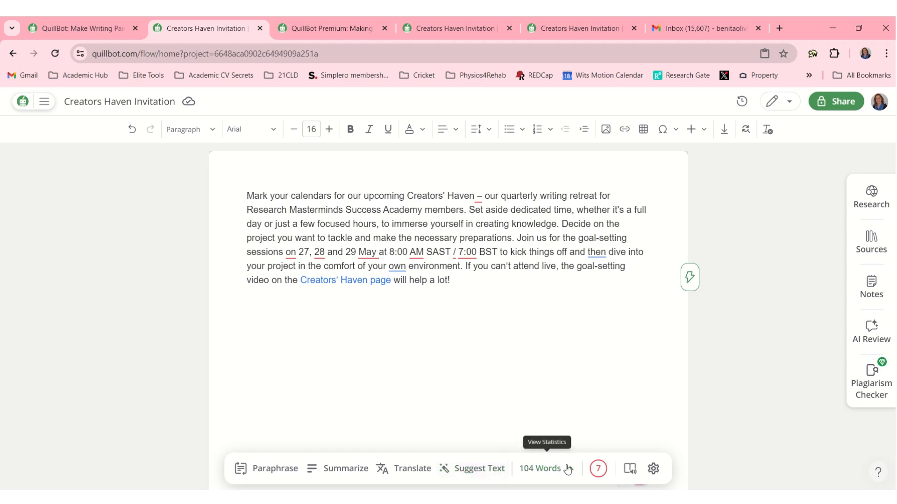
Preview suggested follow-on sentences for the invitation, add none, and switch to the Gmail draft
click(488, 468)
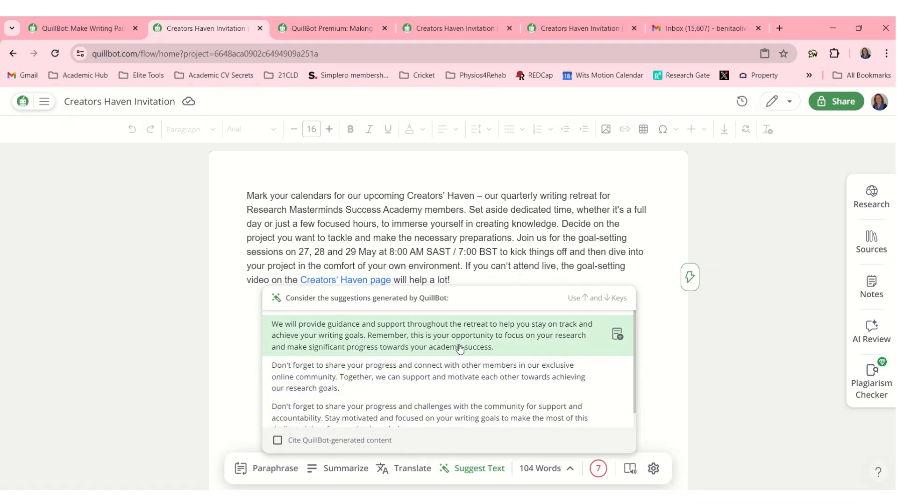
click(666, 375)
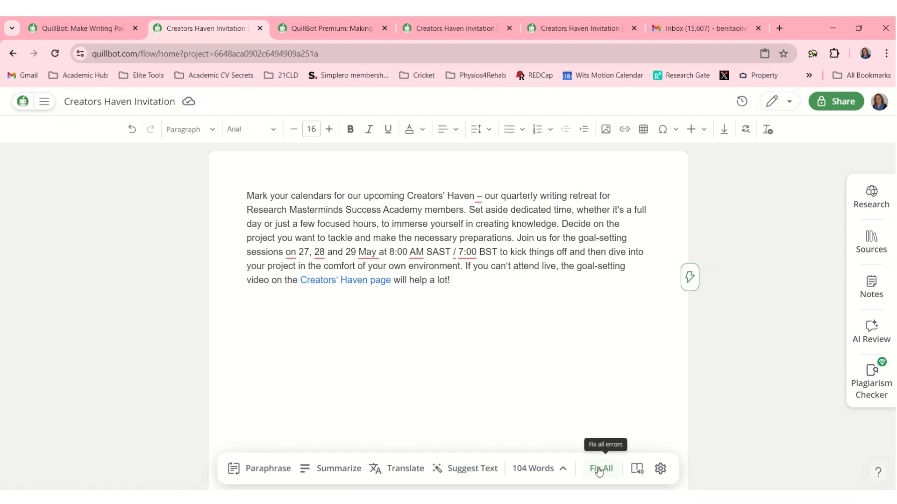
click(635, 474)
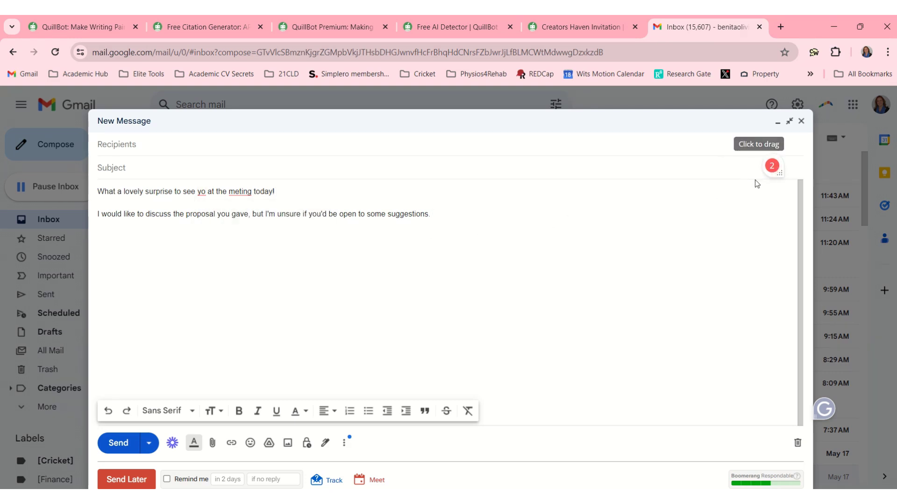
Correct 'meting' to 'meeting' and 'yb' to 'you' in the Gmail draft's first line
mouse_move(749, 179)
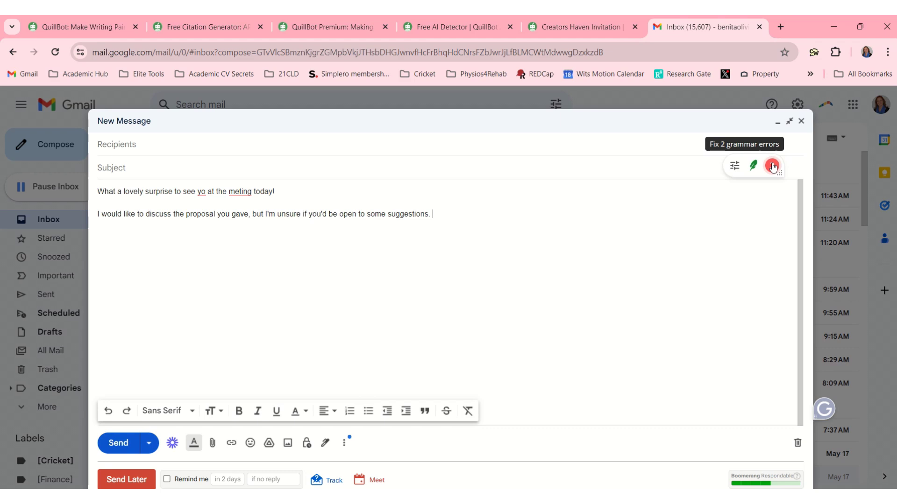
mouse_move(240, 192)
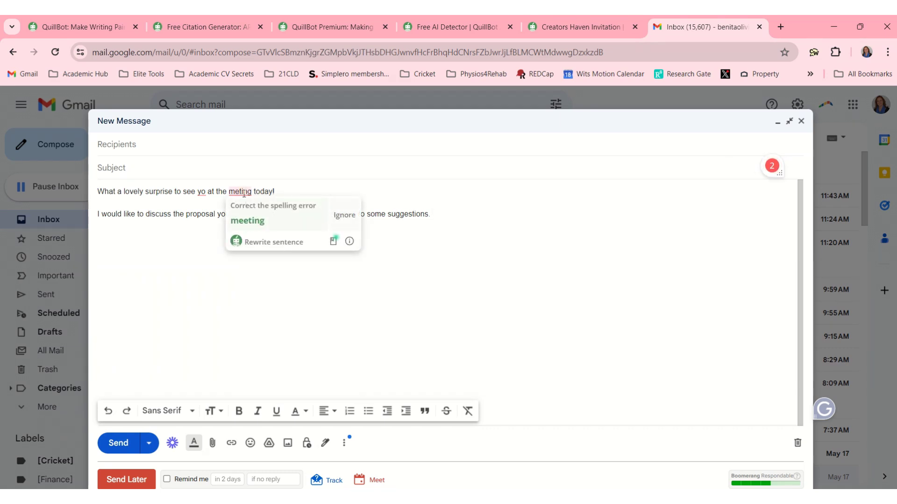
click(250, 220)
mouse_move(202, 191)
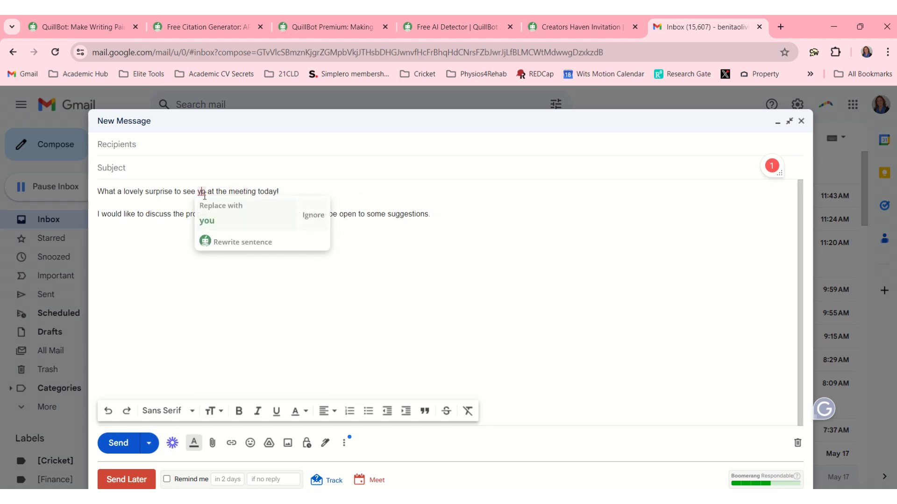
click(209, 221)
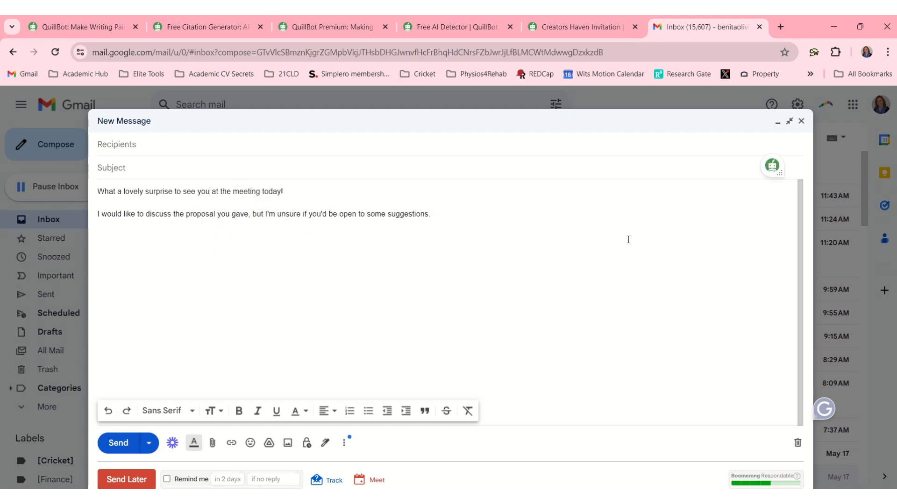
mouse_move(771, 166)
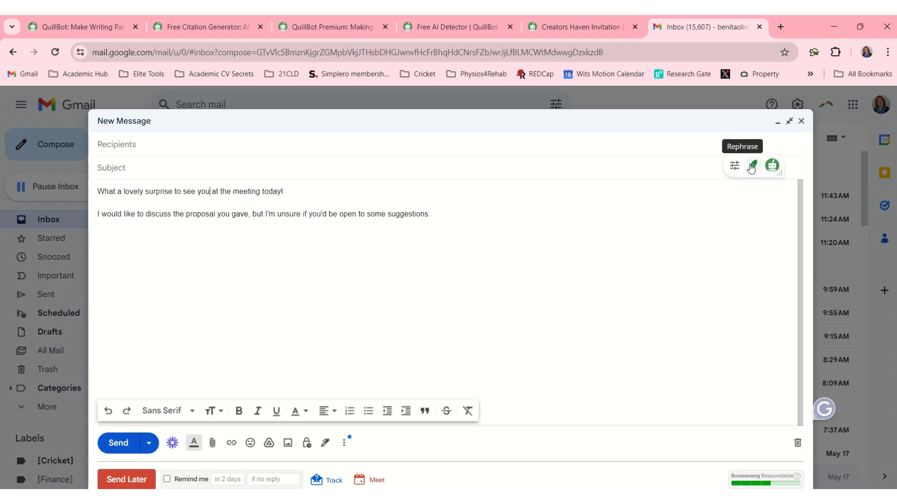
Show Standard-mode QuillBot rephrasings of the draft's opening sentence, then select the second sentence
click(751, 167)
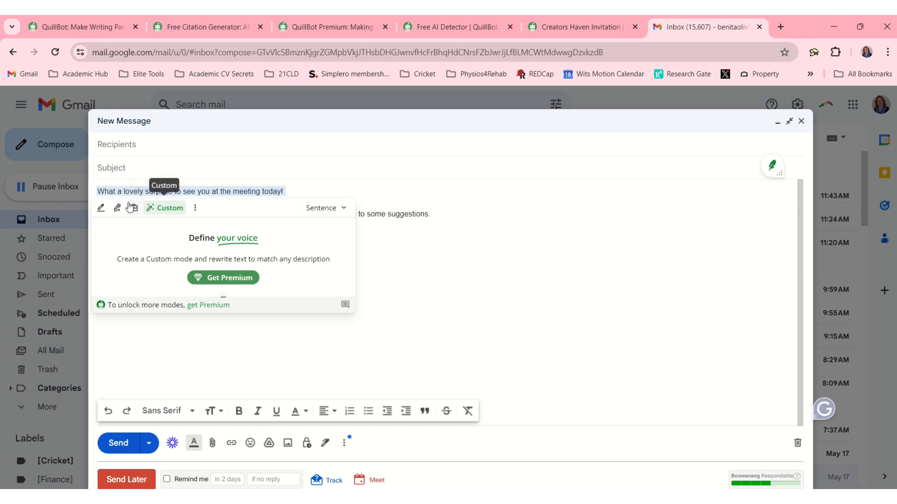
click(102, 207)
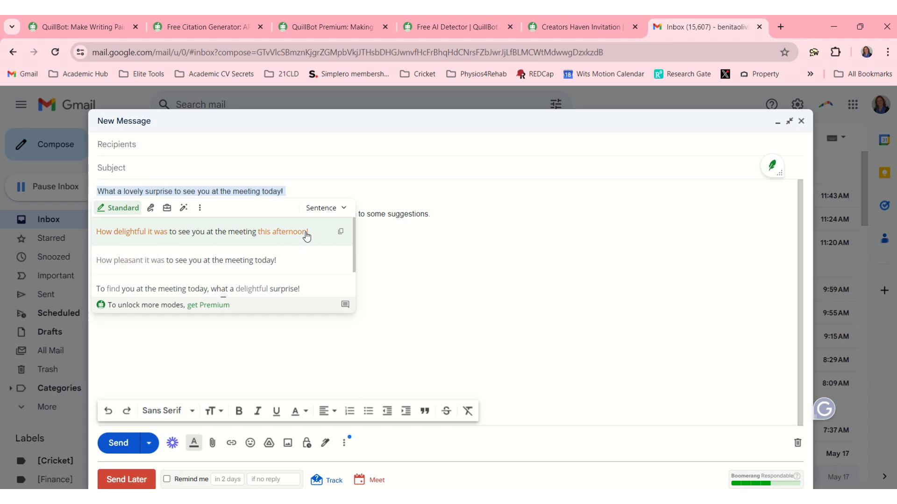
scroll(292, 237, down, 1)
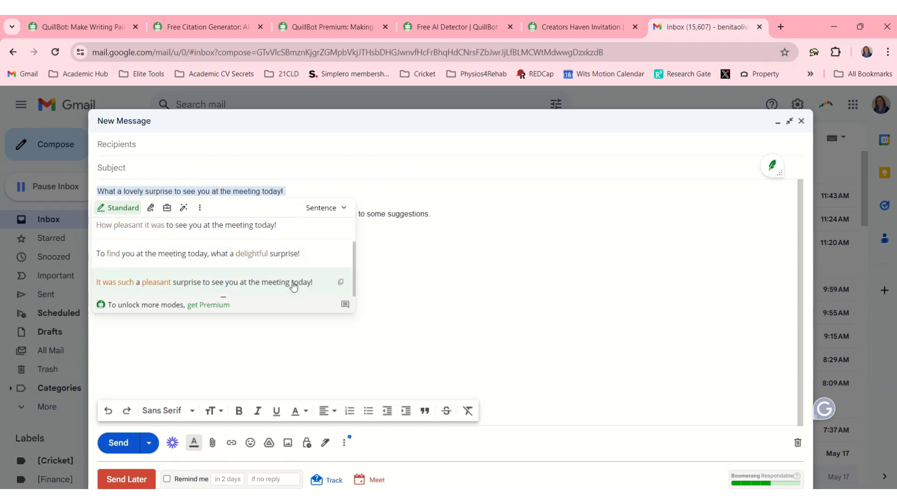
scroll(292, 264, up, 1)
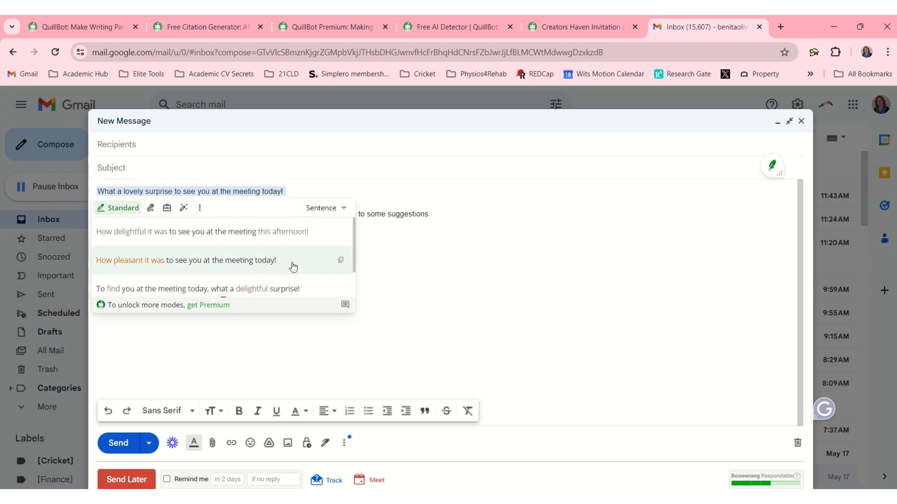
triple_click(452, 230)
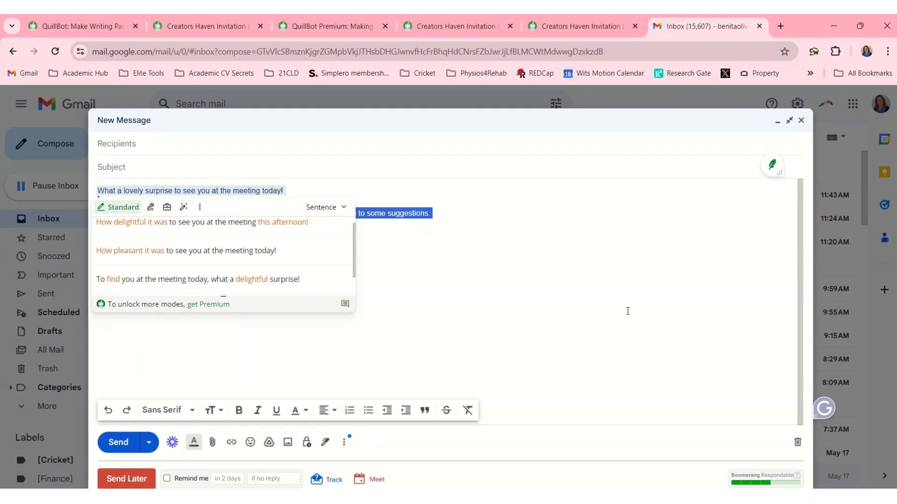